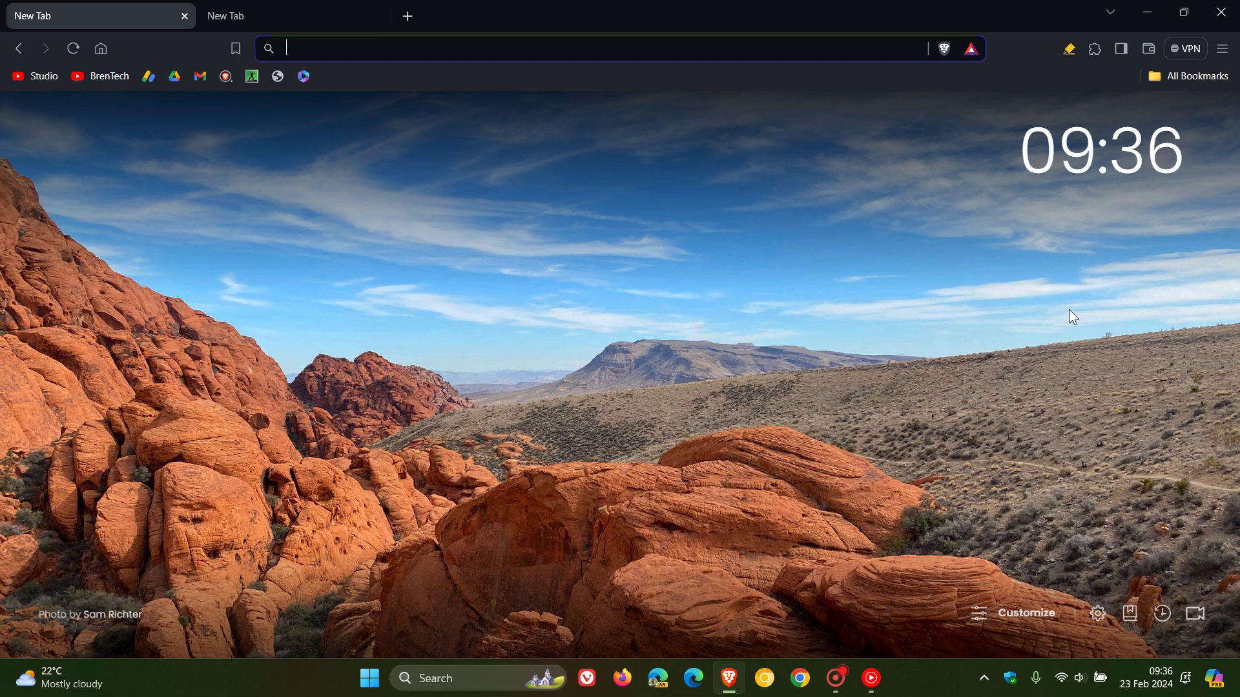
Open the Brave Wallet unlock panel and close it again.
left_click(1149, 51)
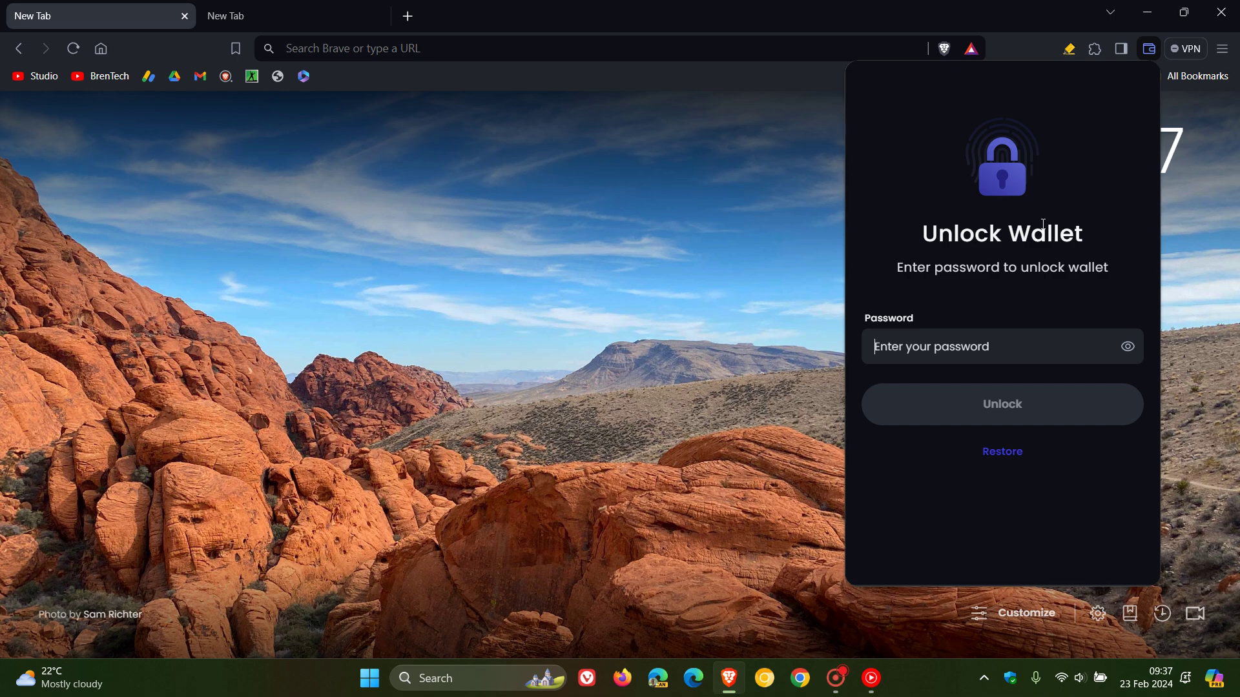
left_click(715, 274)
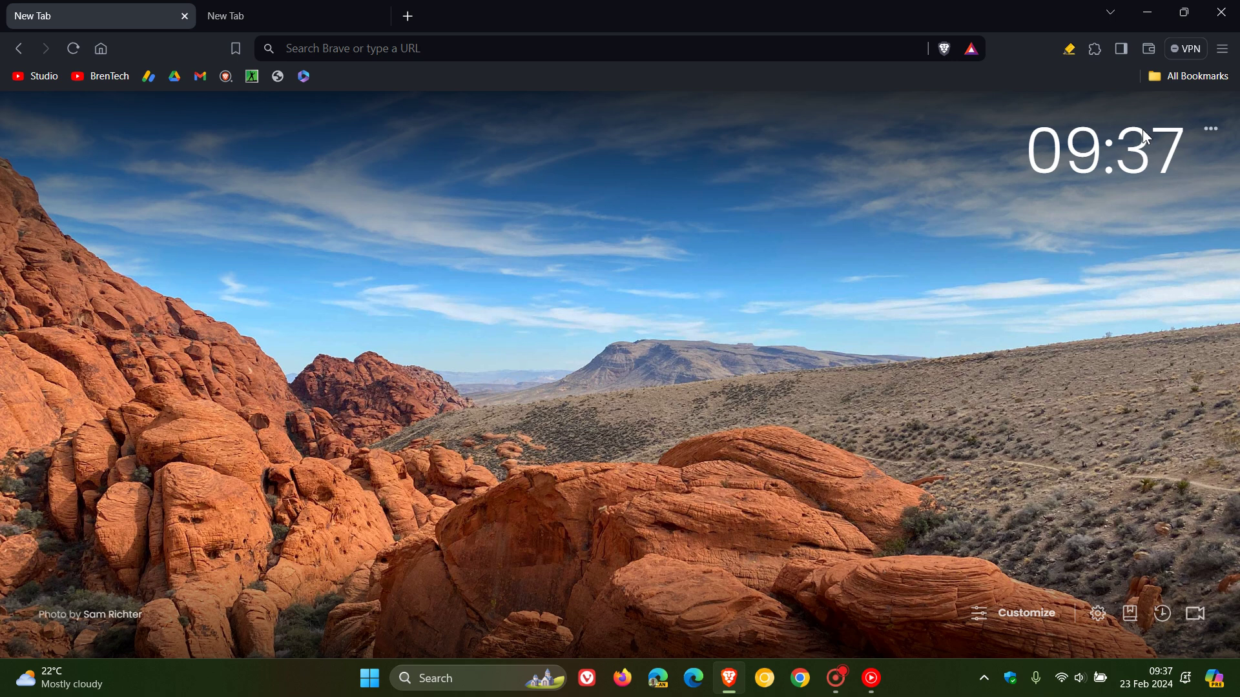
Open the browser's Appearance settings at the Toolbar options.
left_click(1222, 50)
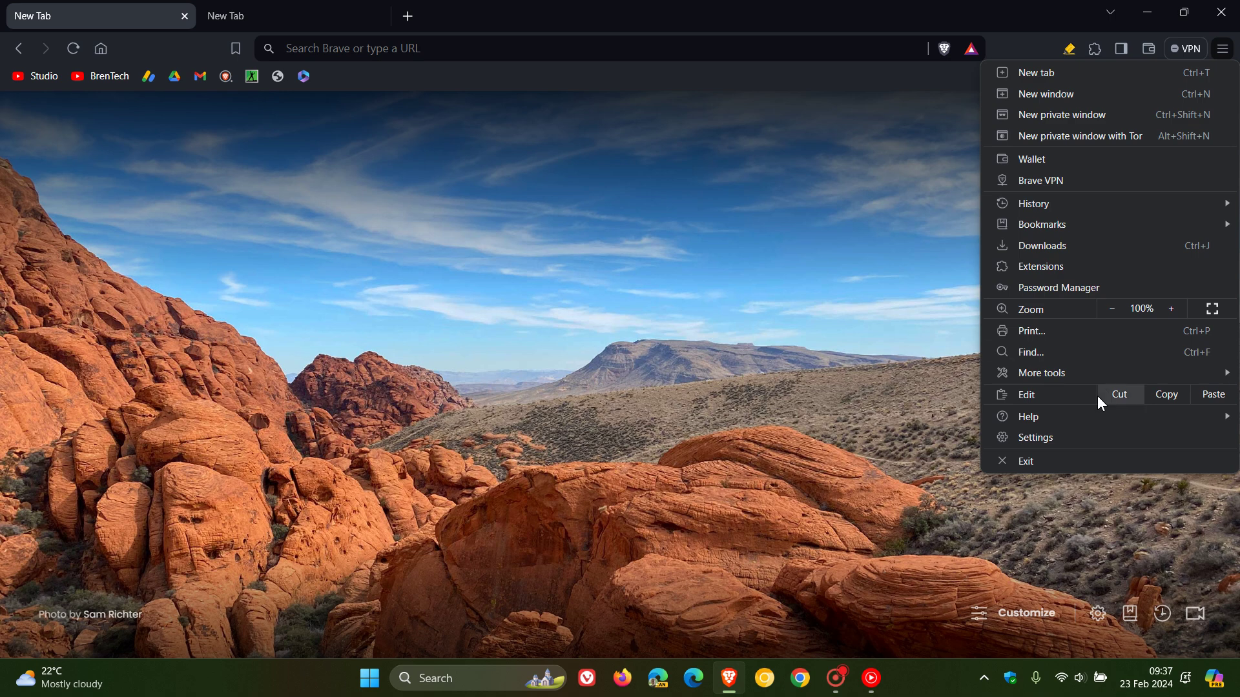
left_click(1084, 437)
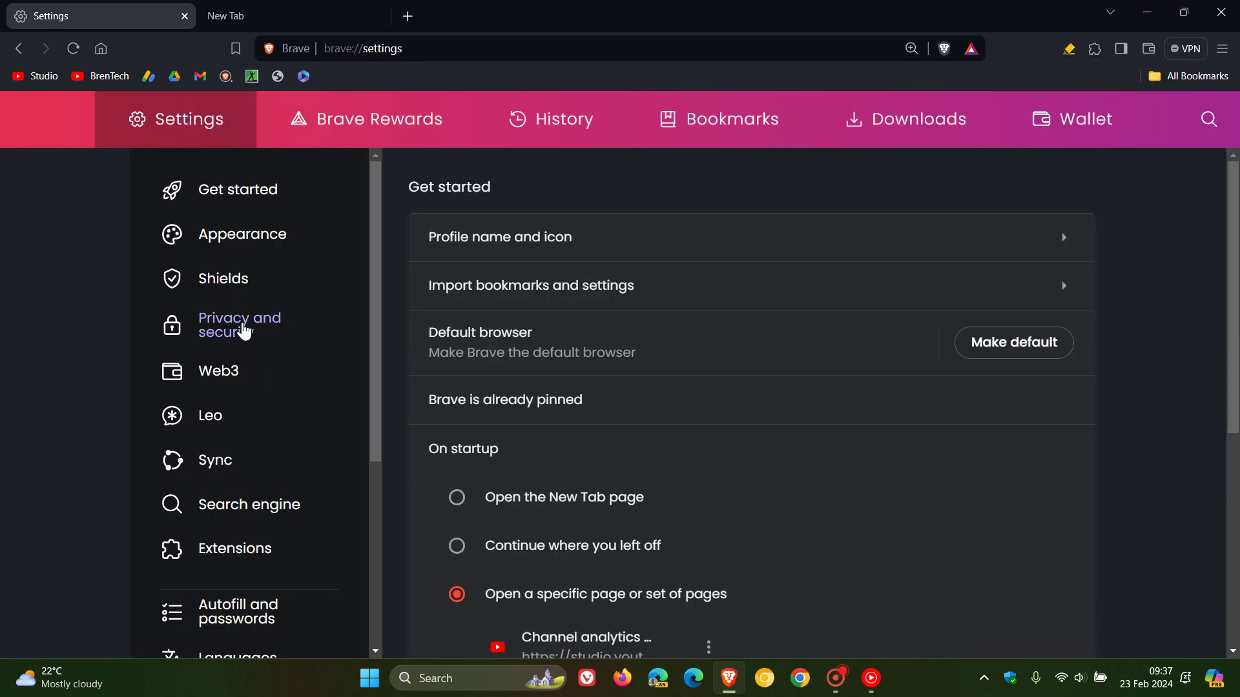
left_click(243, 236)
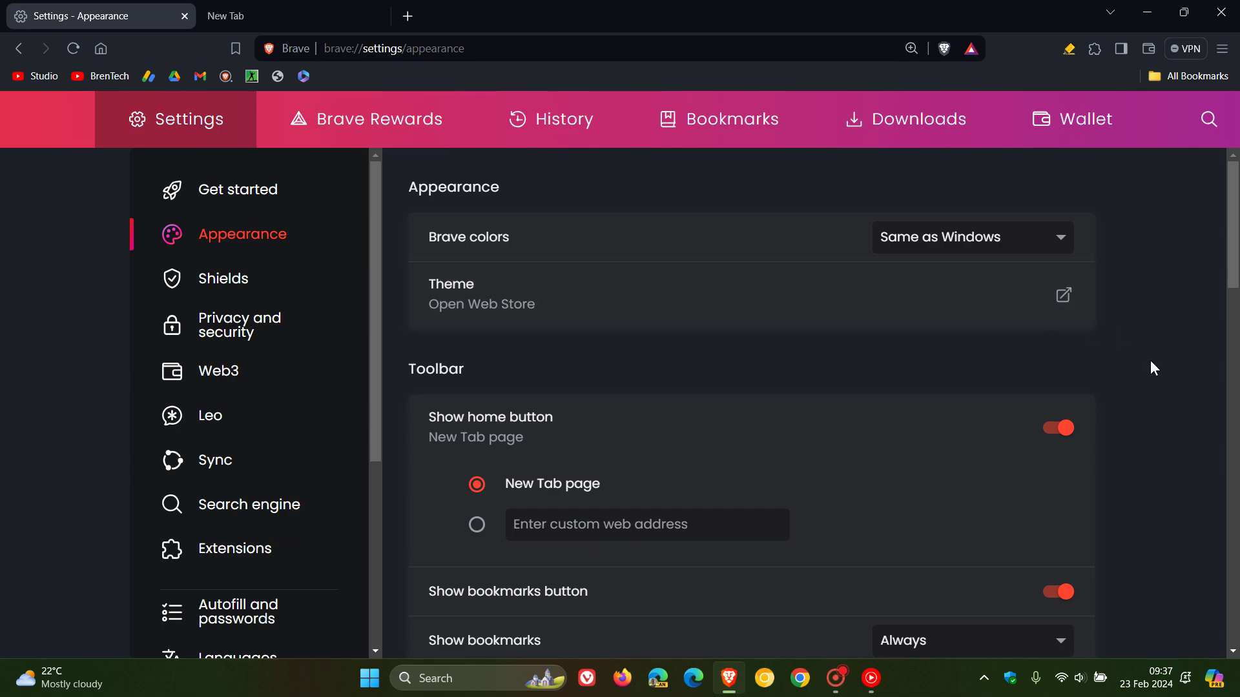
scroll(1153, 368, "down", 2)
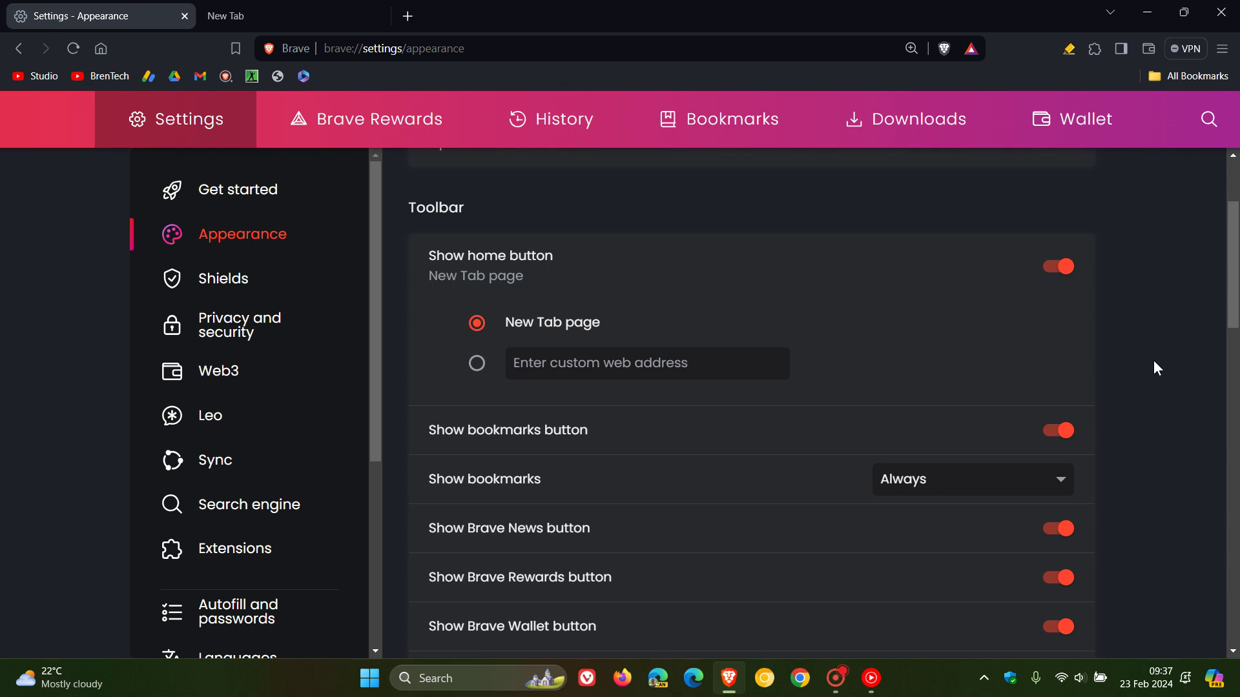
scroll(1156, 369, "down", 2)
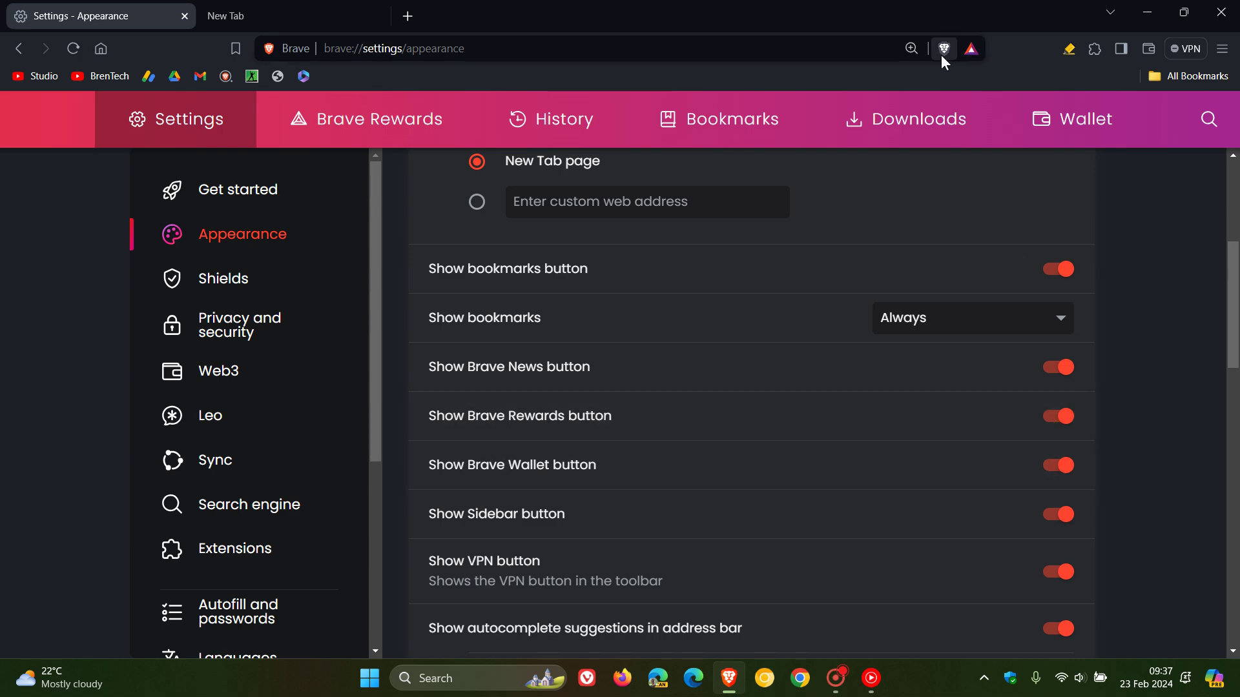
Turn the Brave Rewards button off in the Toolbar options and back on again.
left_click(1052, 420)
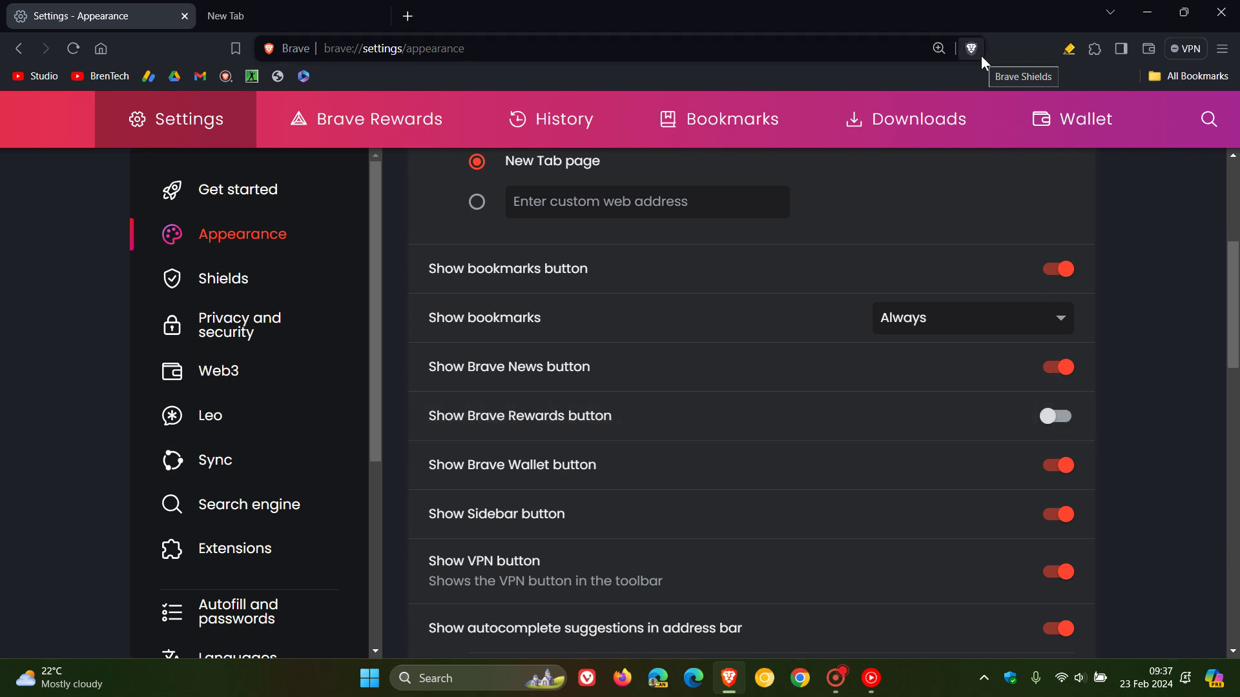
left_click(1067, 420)
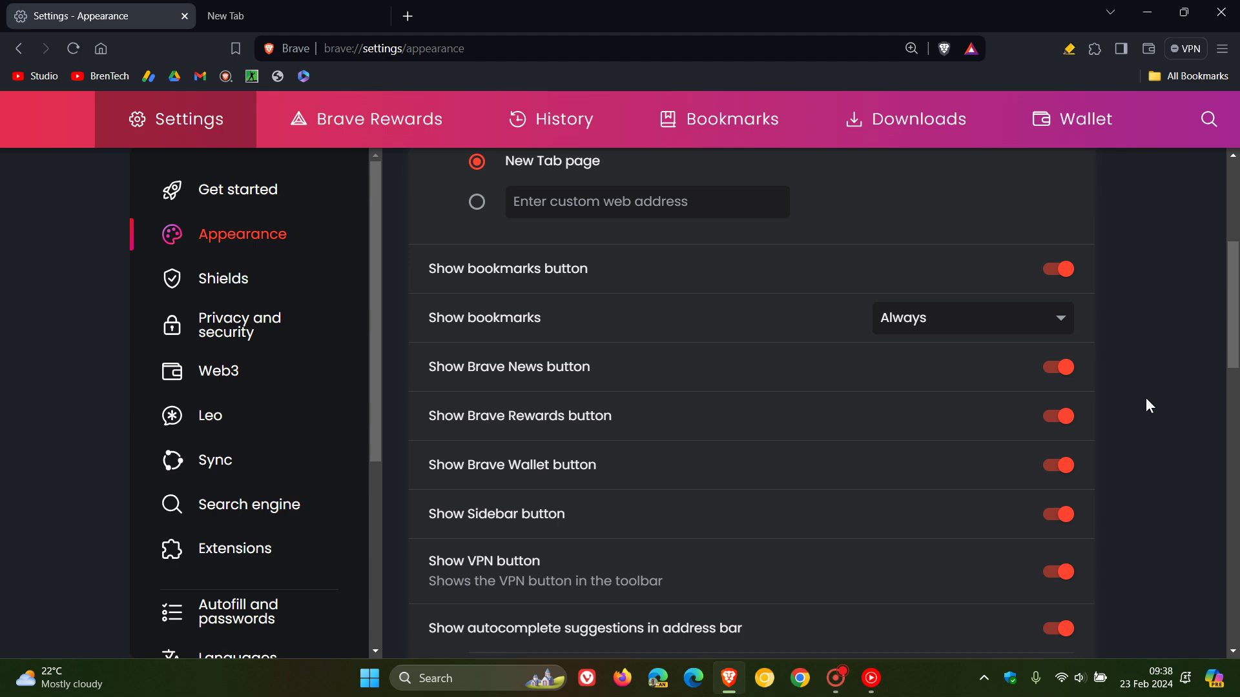
Show the sidebar with the Leo chat on the New Tab page.
left_click(276, 14)
left_click(1121, 52)
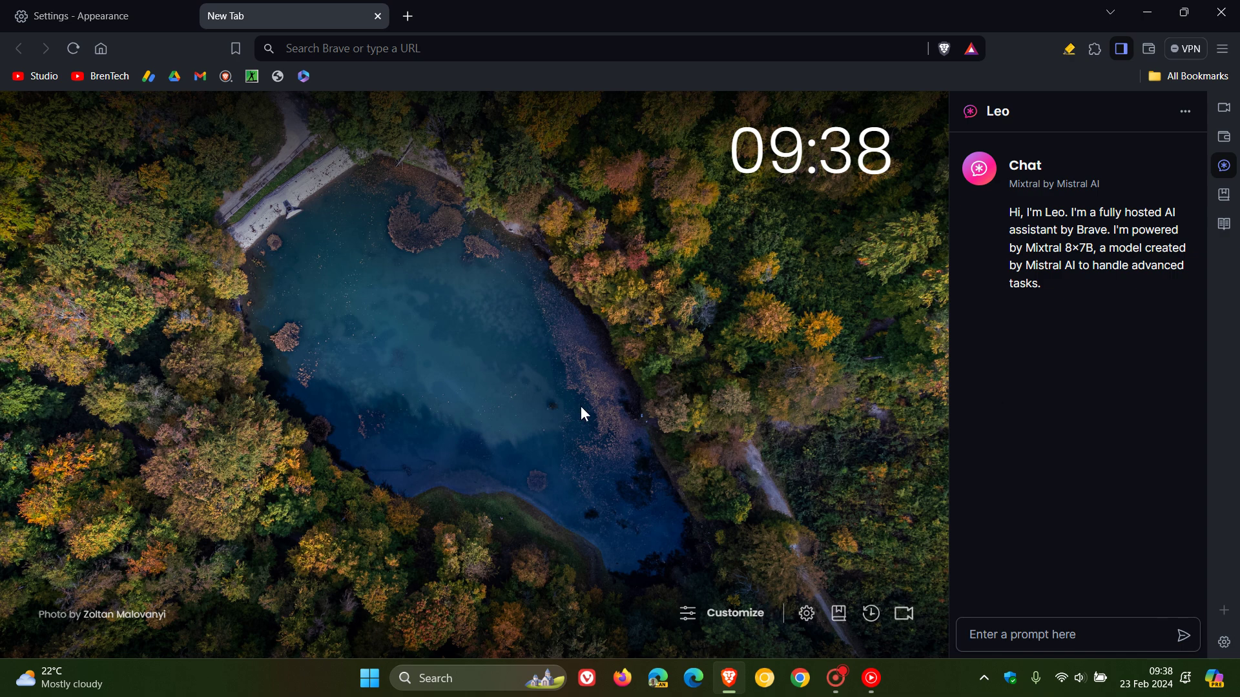
In the Leo settings, open the option to adjust autocomplete suggestions and view the suggestion sources.
left_click(126, 19)
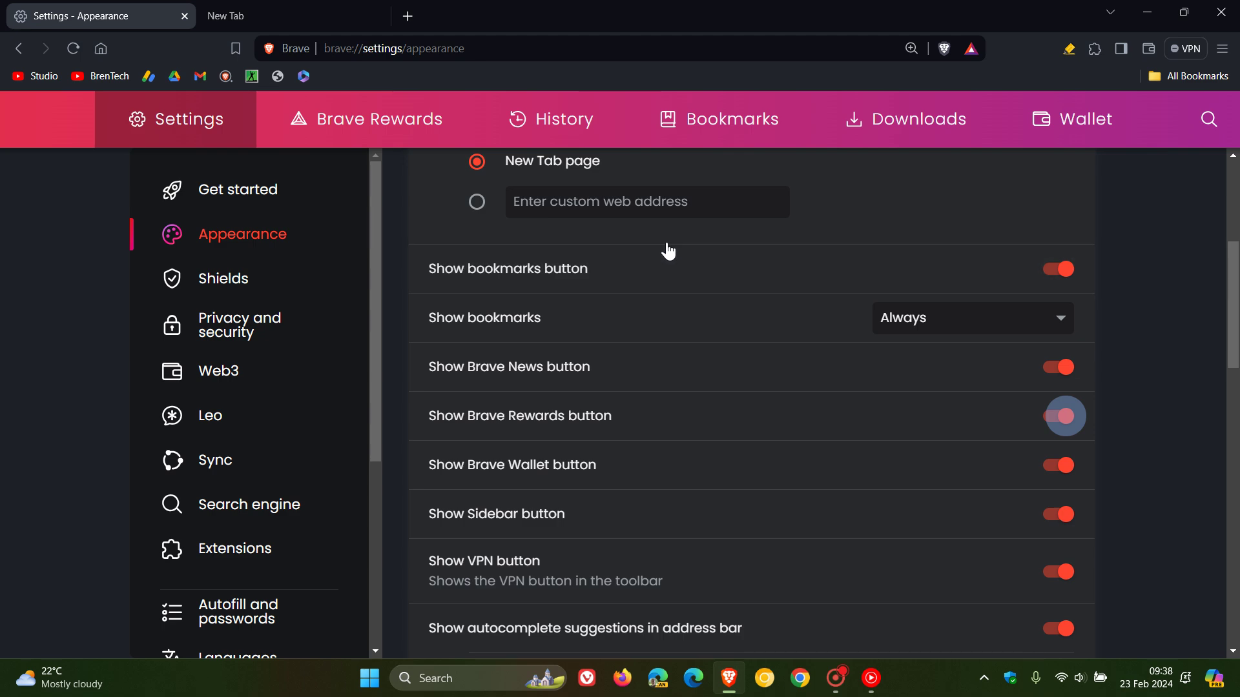
left_click(230, 420)
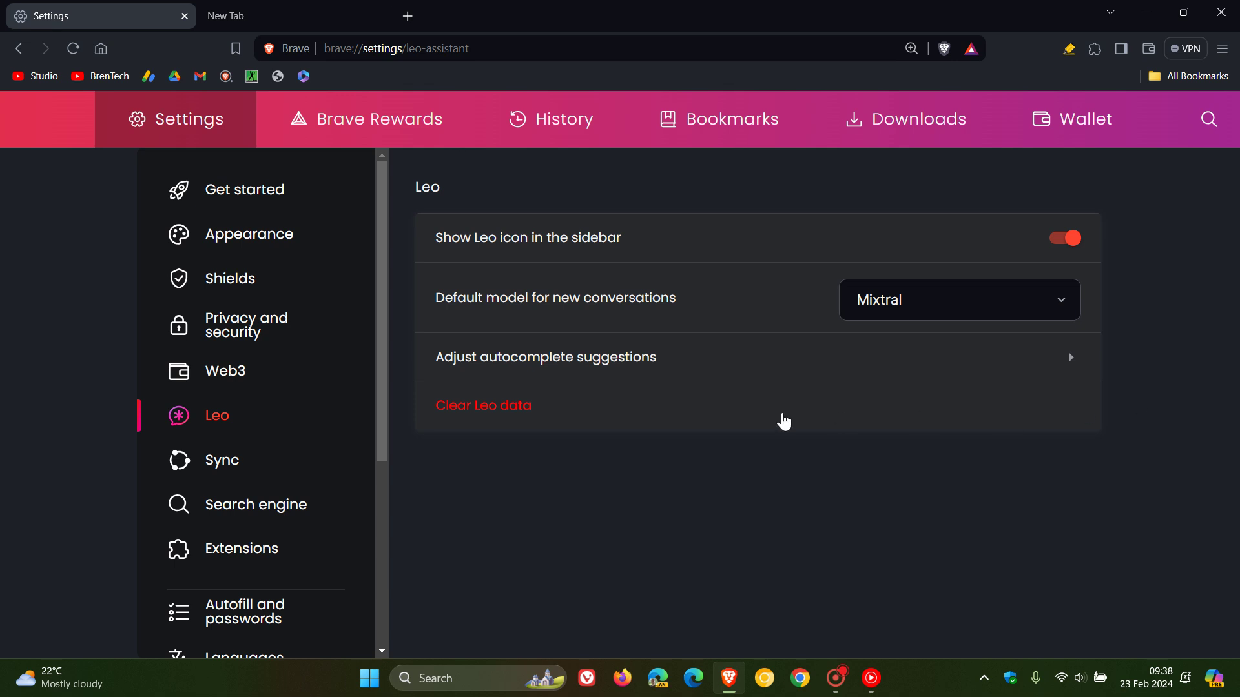
left_click(612, 366)
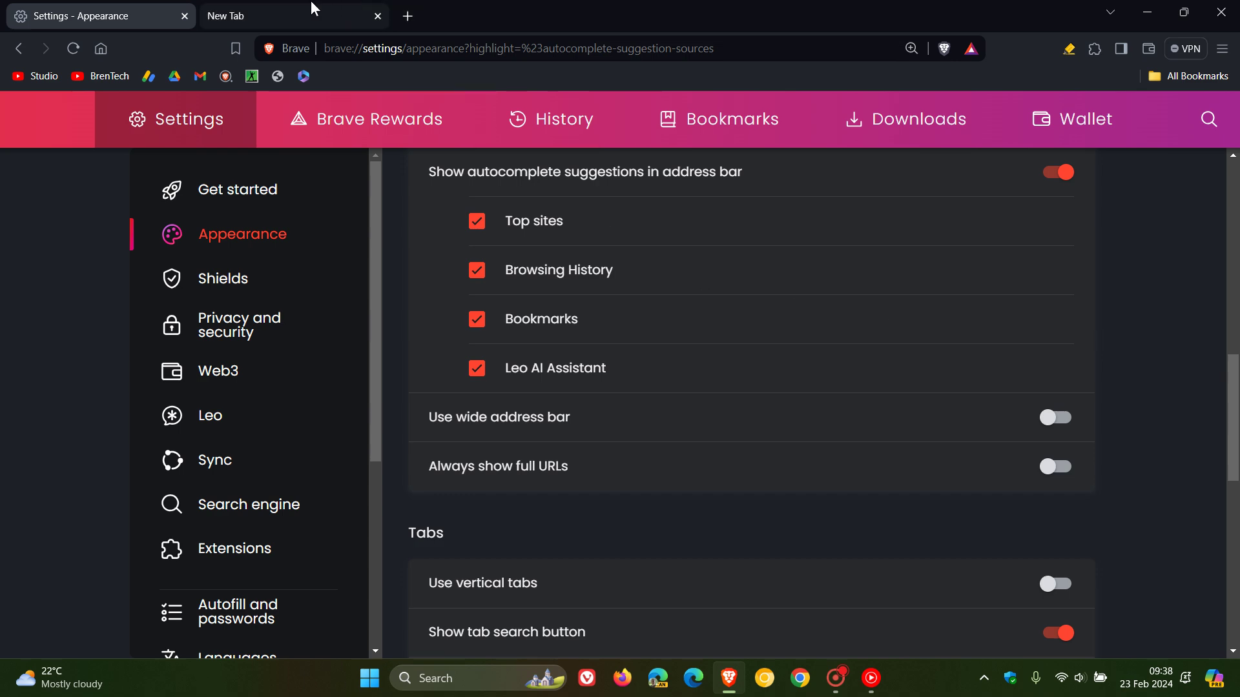
Return to the New Tab page and close the Leo sidebar.
left_click(284, 16)
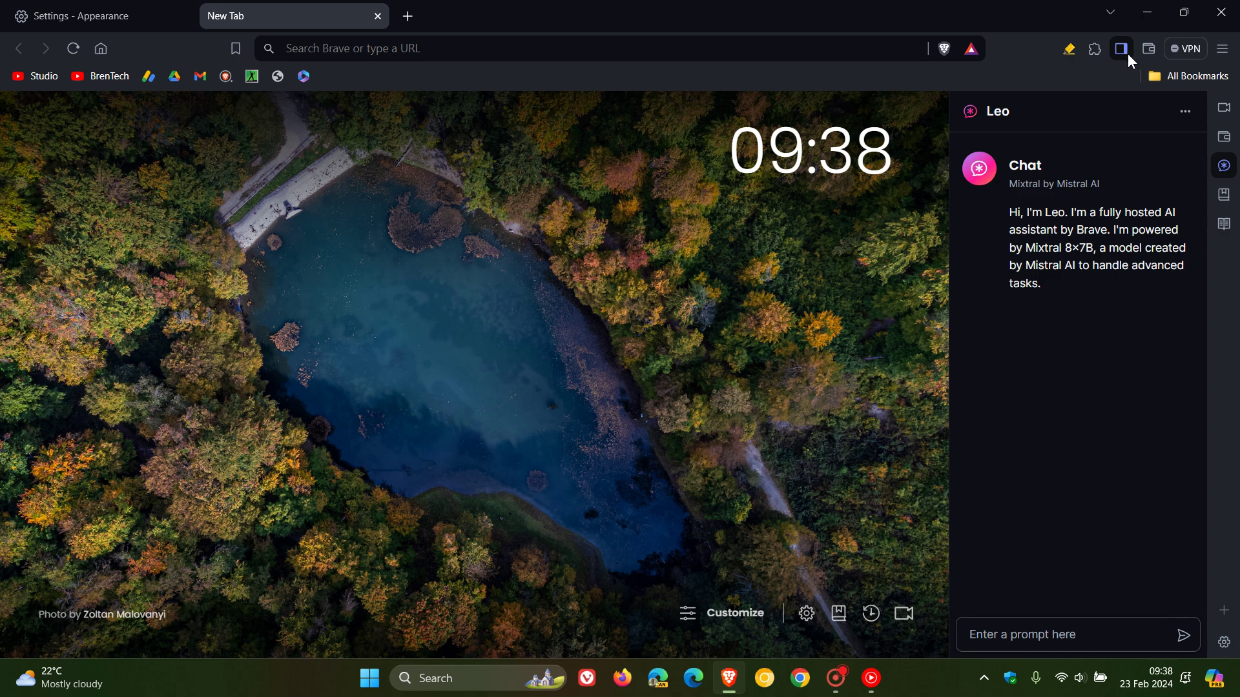
left_click(1125, 51)
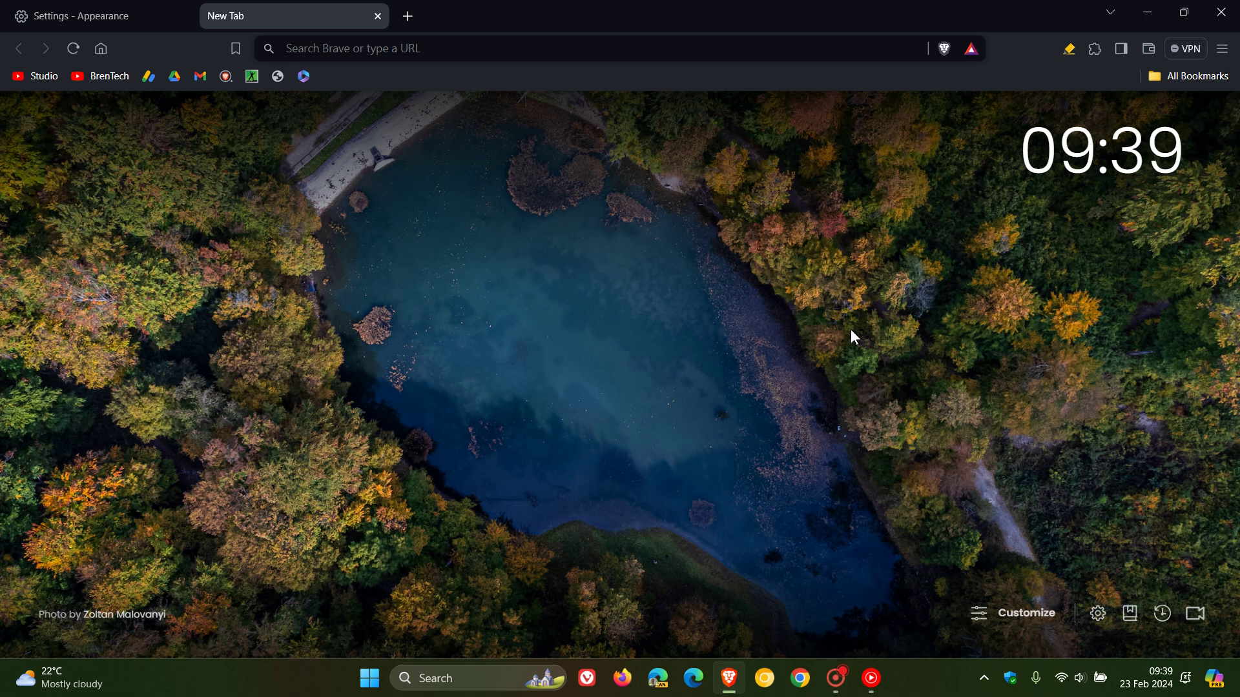
Run the About Brave VPN quick command from the address bar and close the page it opens.
key("ctrl+space")
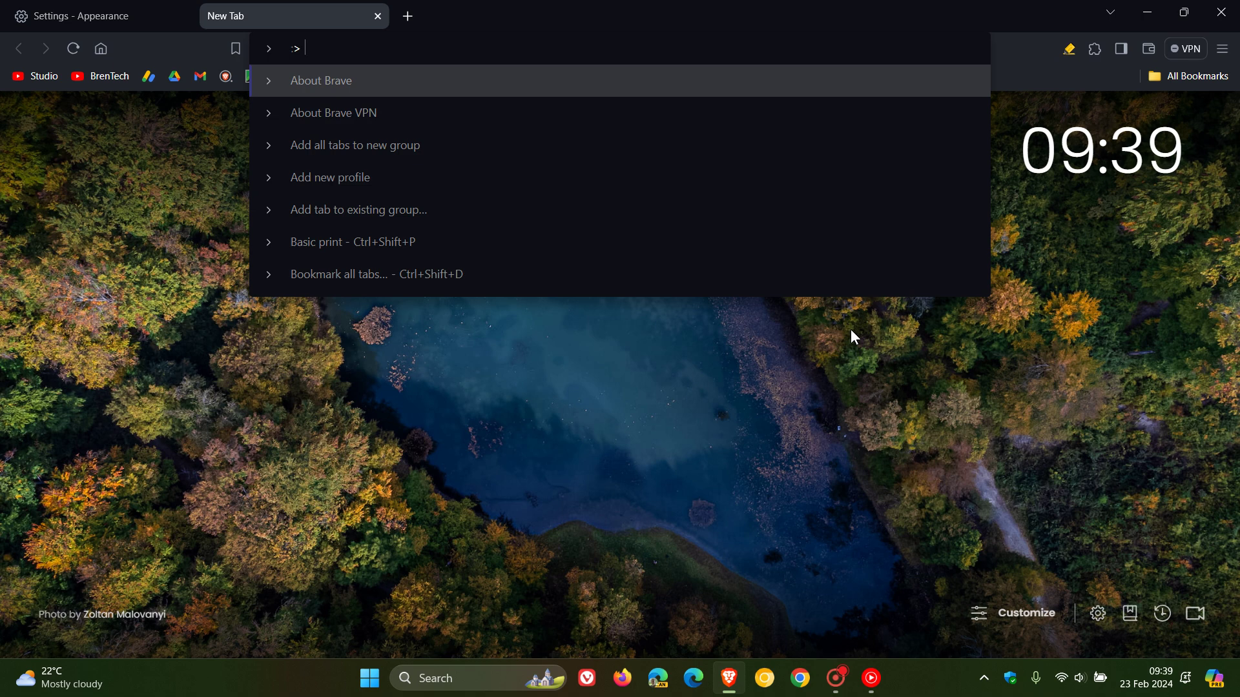
key("Down")
key("Down")
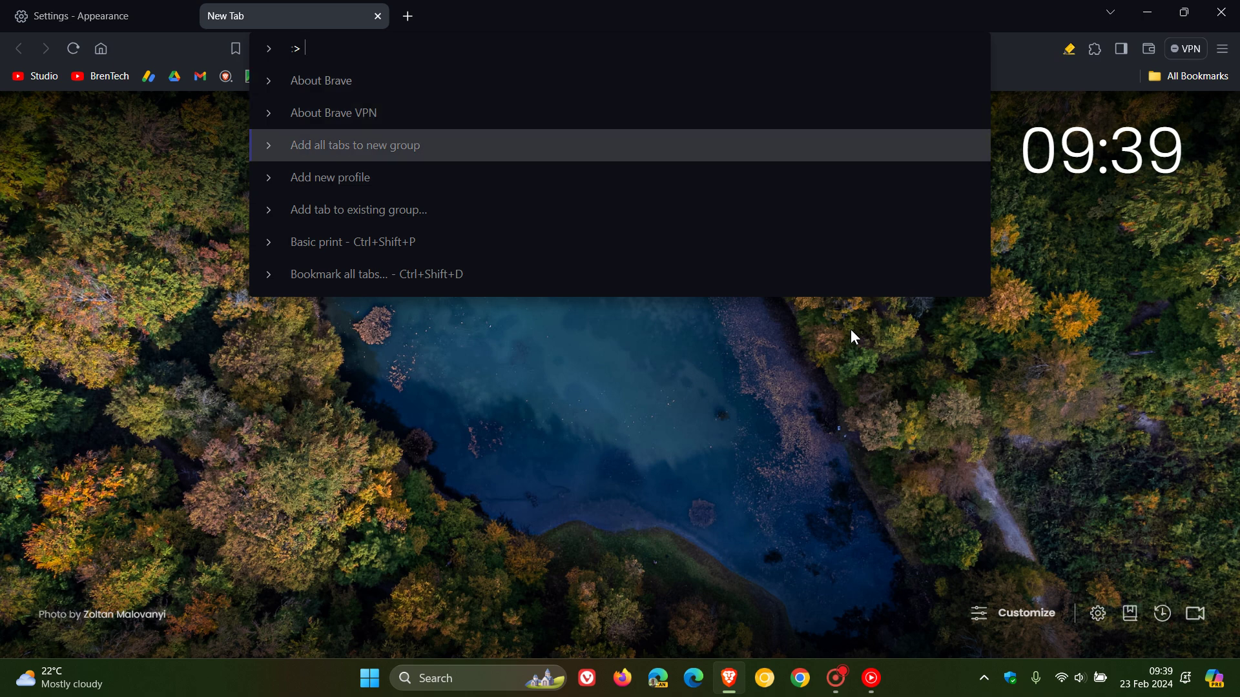
key("Up")
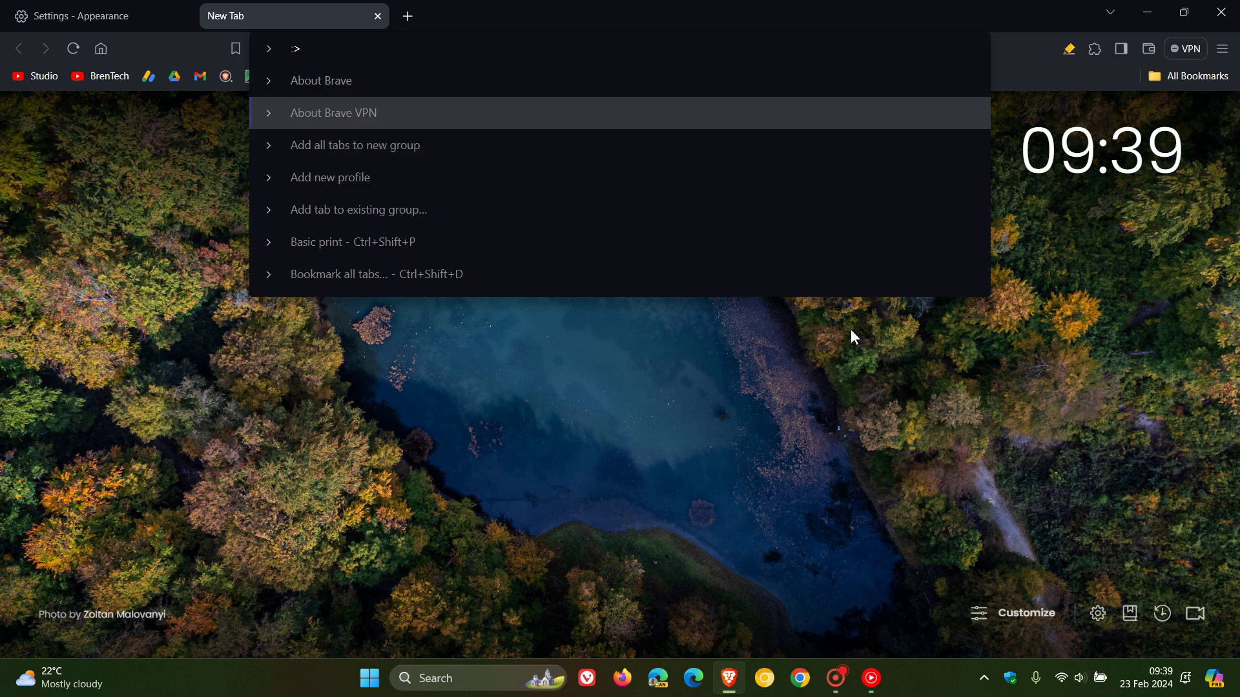
key("Return")
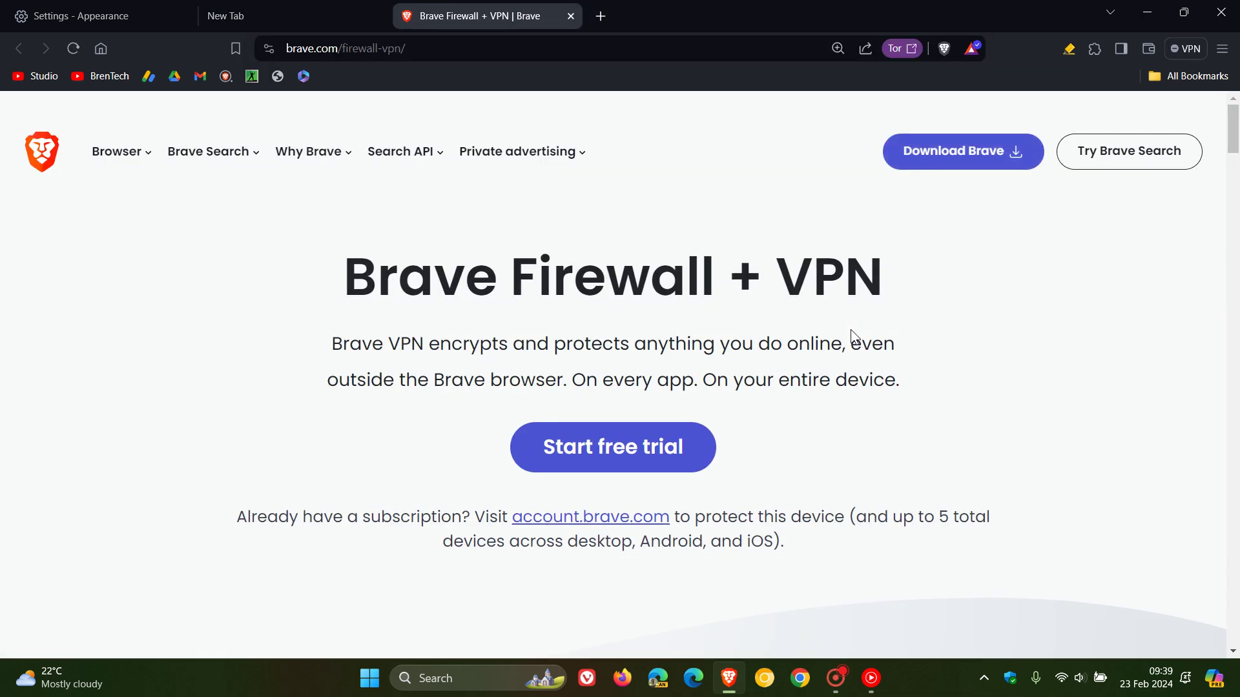
left_click(572, 17)
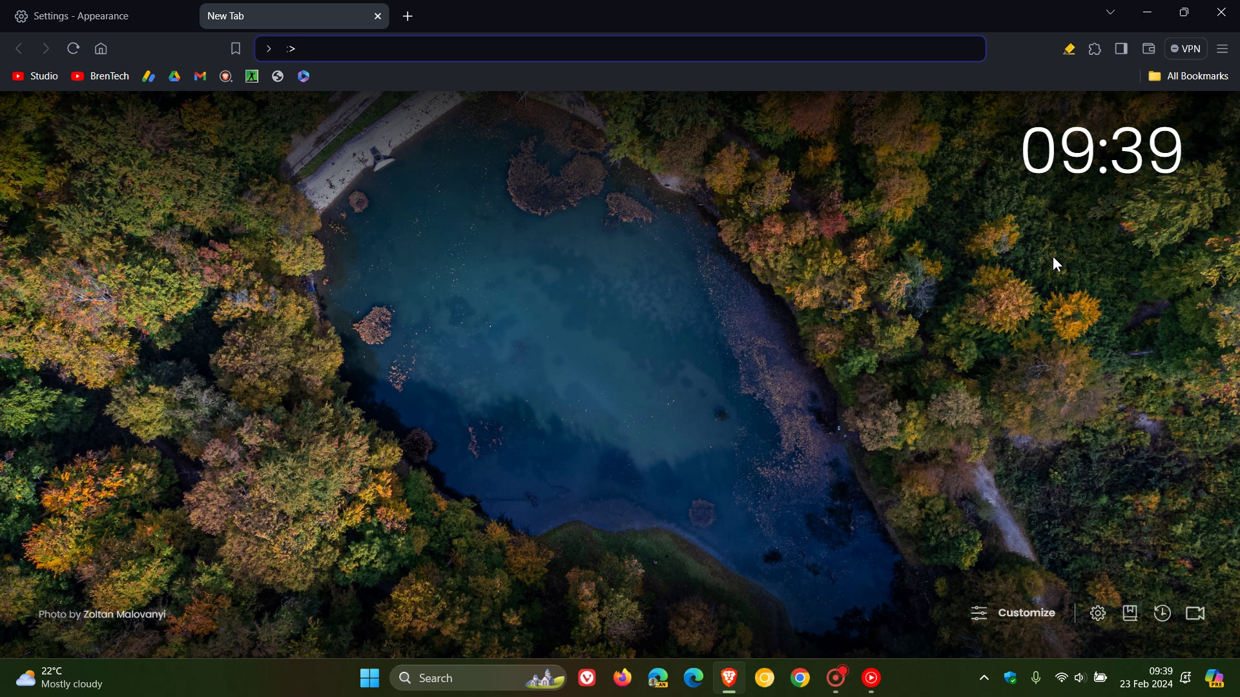
Try vertical tabs in the Appearance settings, showing them on the right and again on the left, and turn them off.
left_click(91, 23)
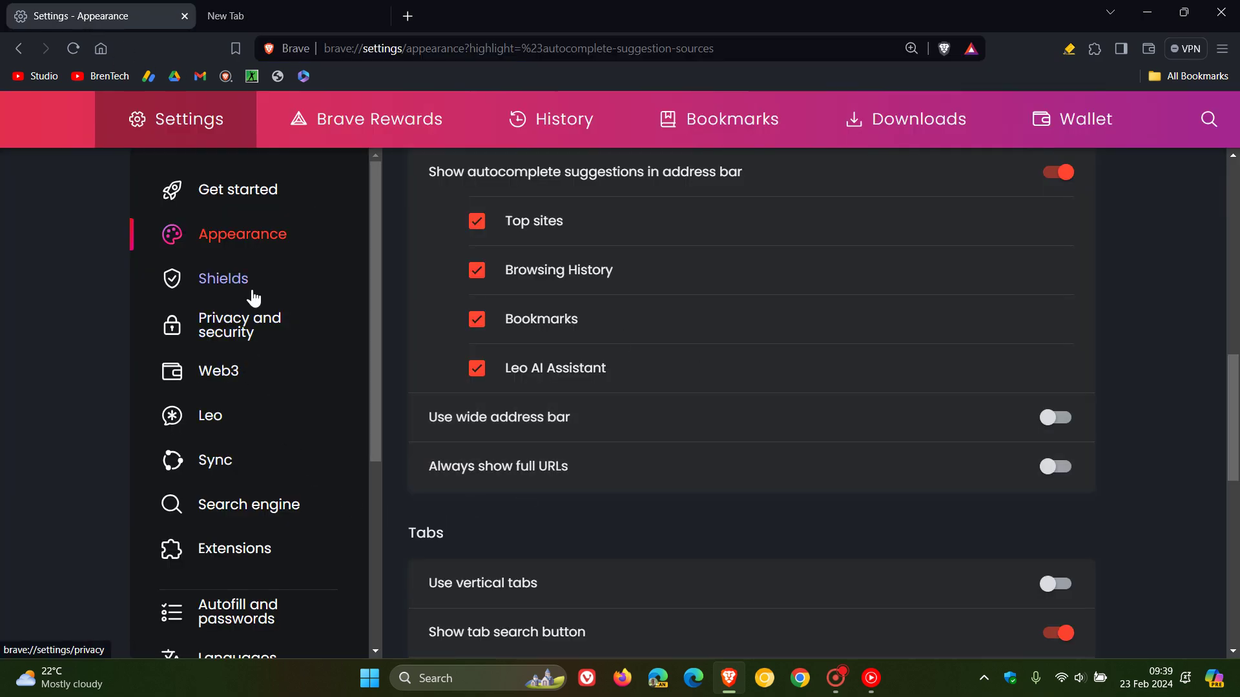
scroll(1149, 328, "down", 3)
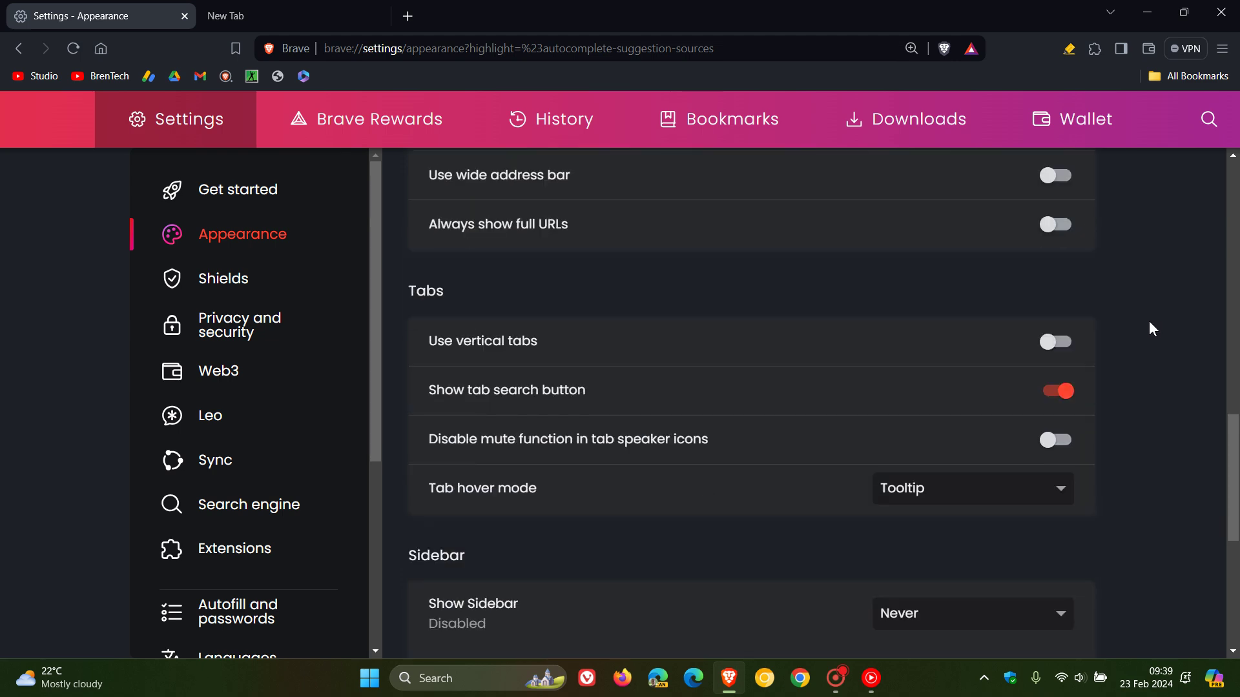
left_click(1064, 341)
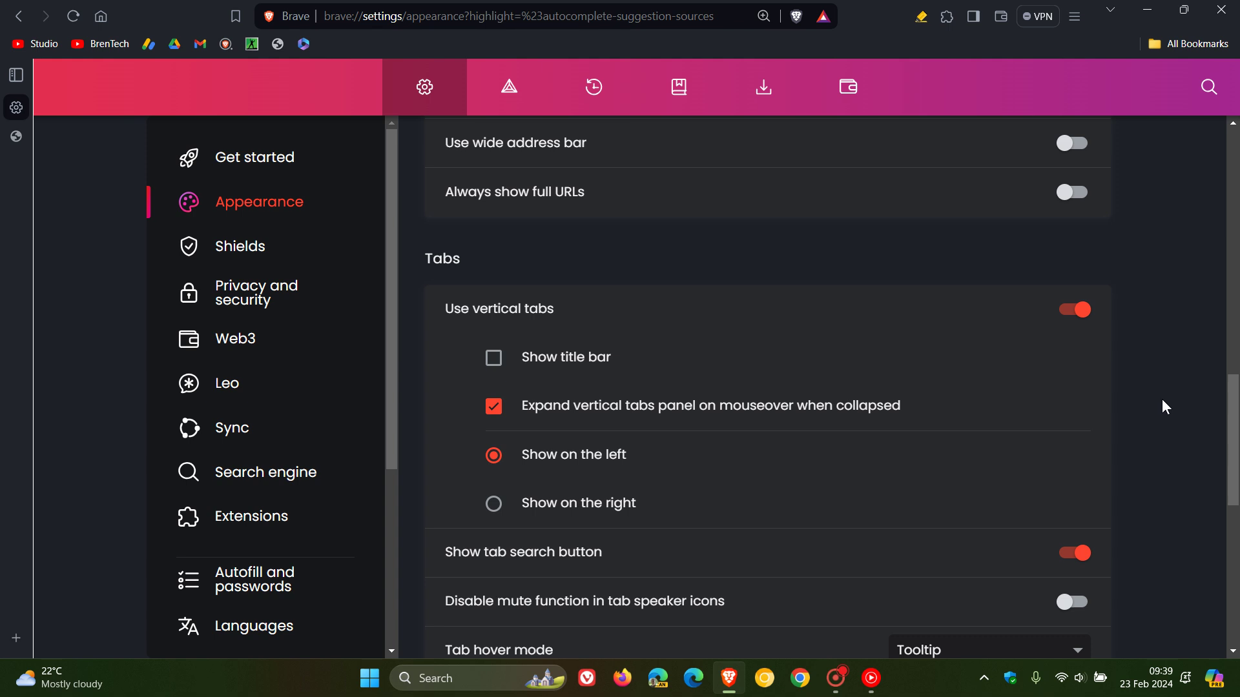
left_click(494, 507)
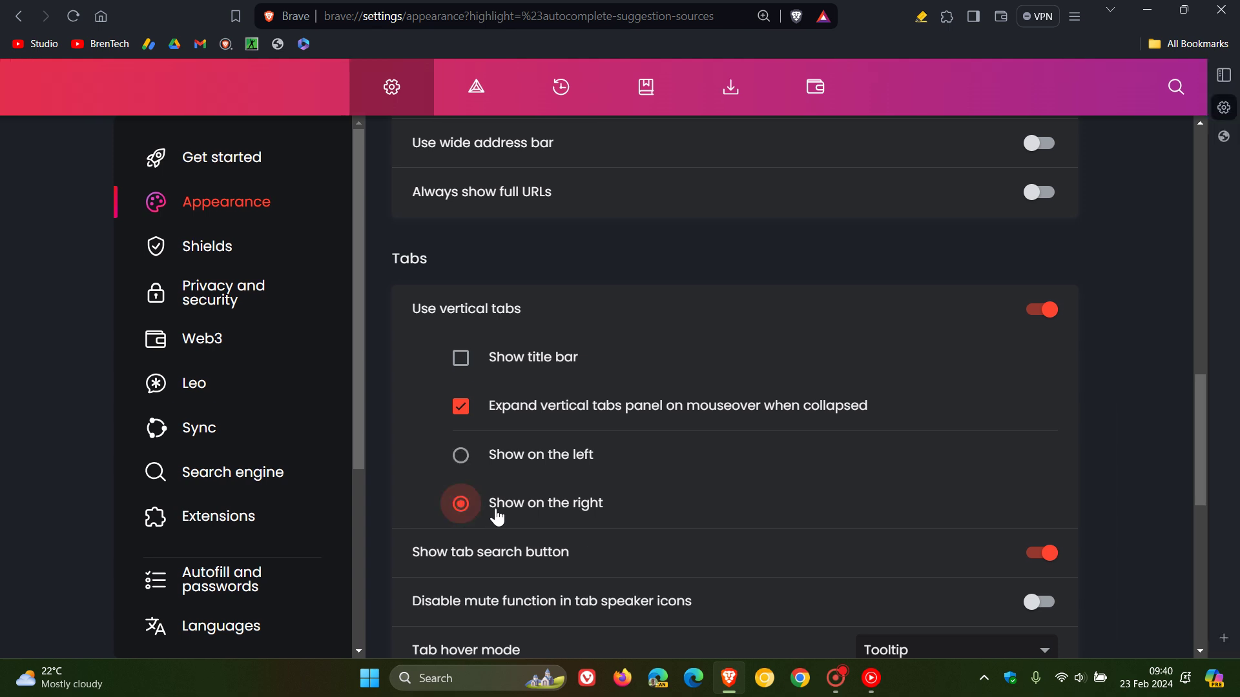
left_click(461, 455)
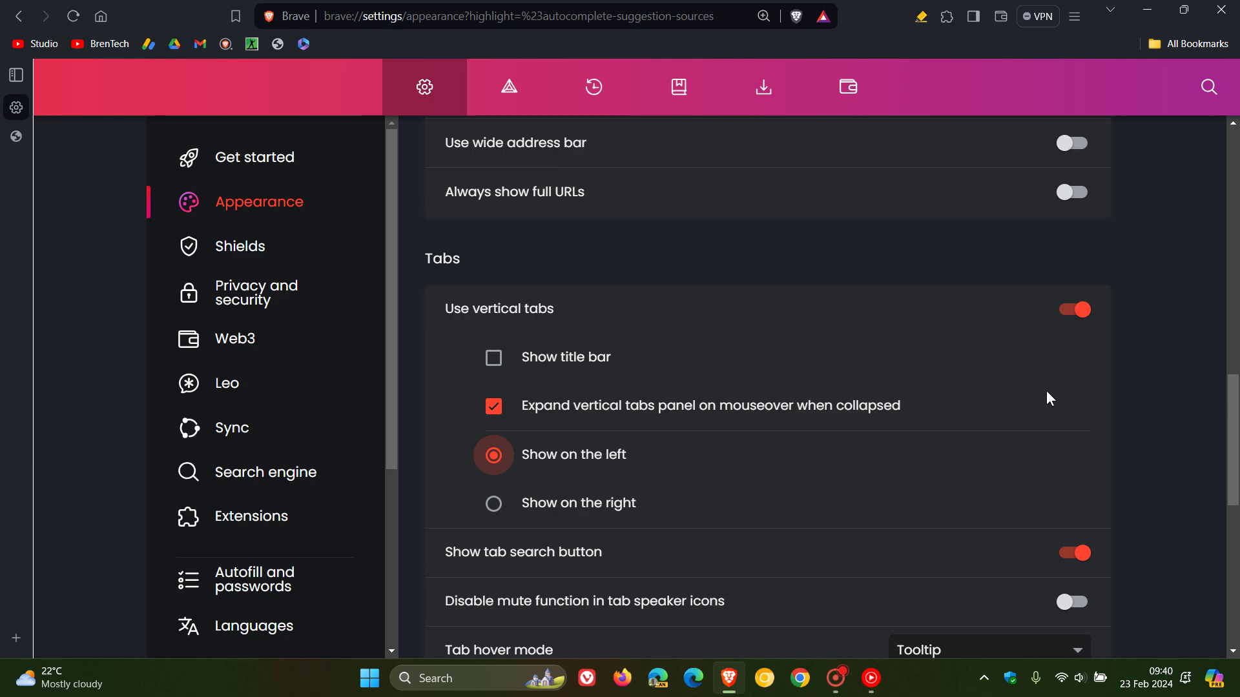
left_click(1072, 312)
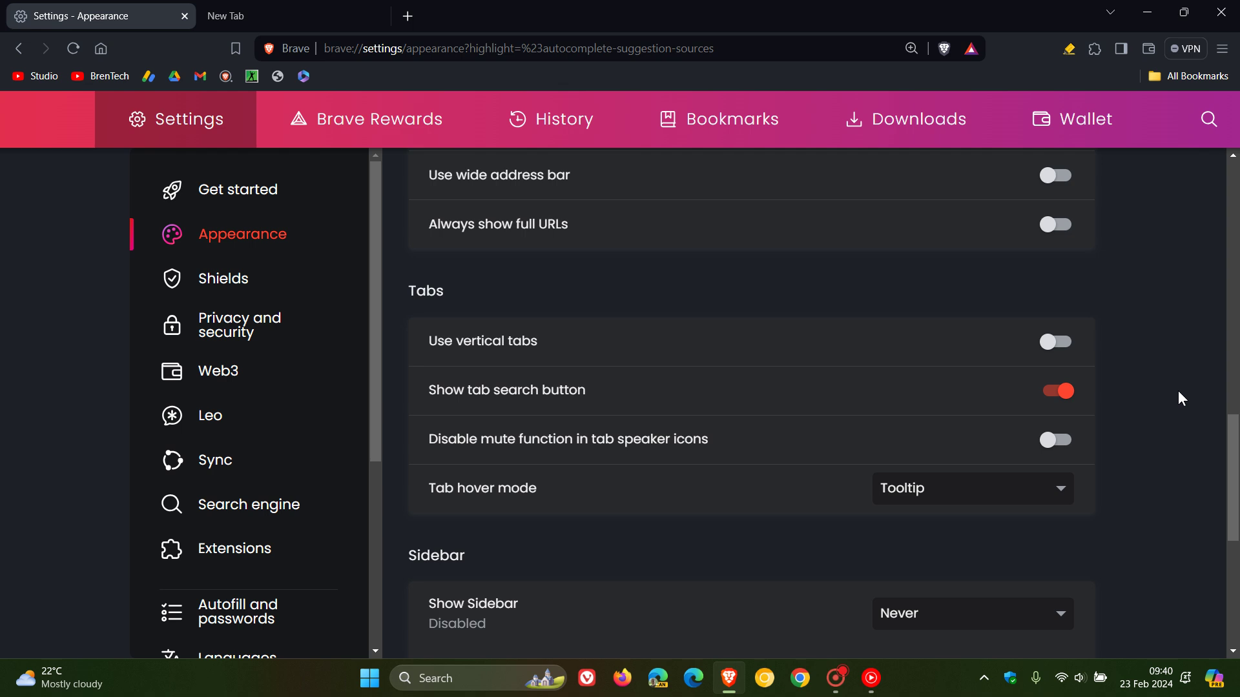
Add the New Tab page's tab to a new unnamed group and remove it from the group again.
right_click(292, 15)
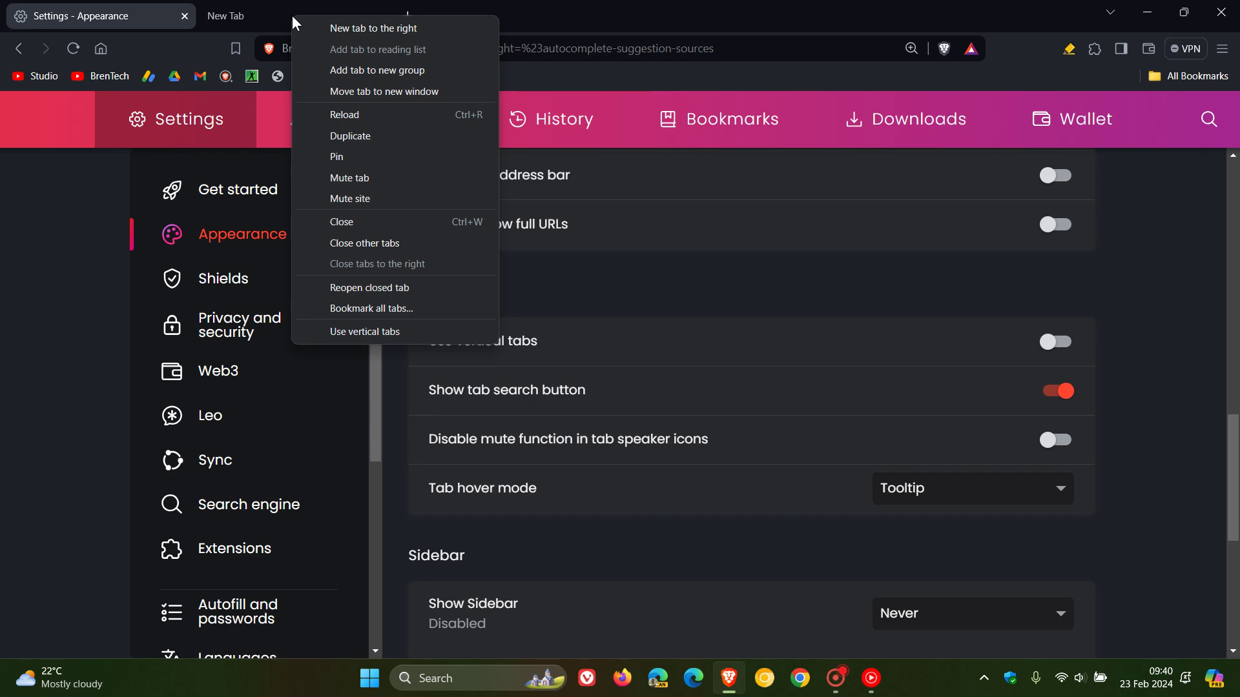
left_click(361, 76)
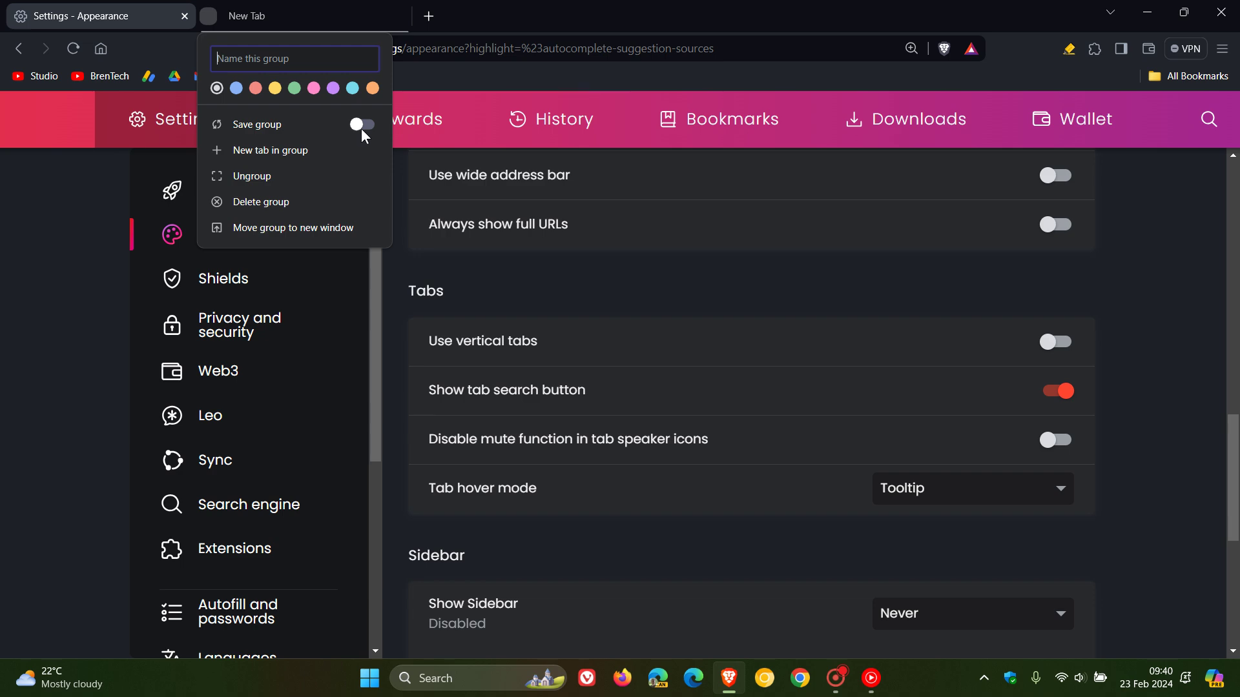
left_click(455, 84)
right_click(301, 17)
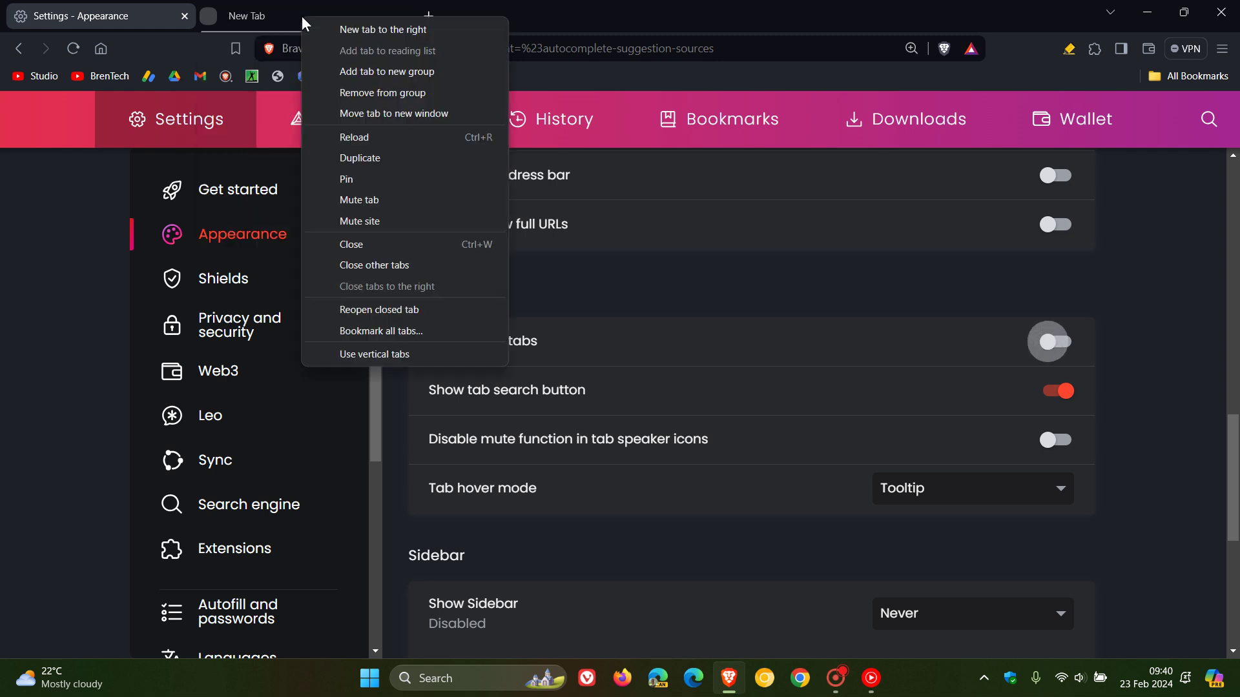
left_click(370, 93)
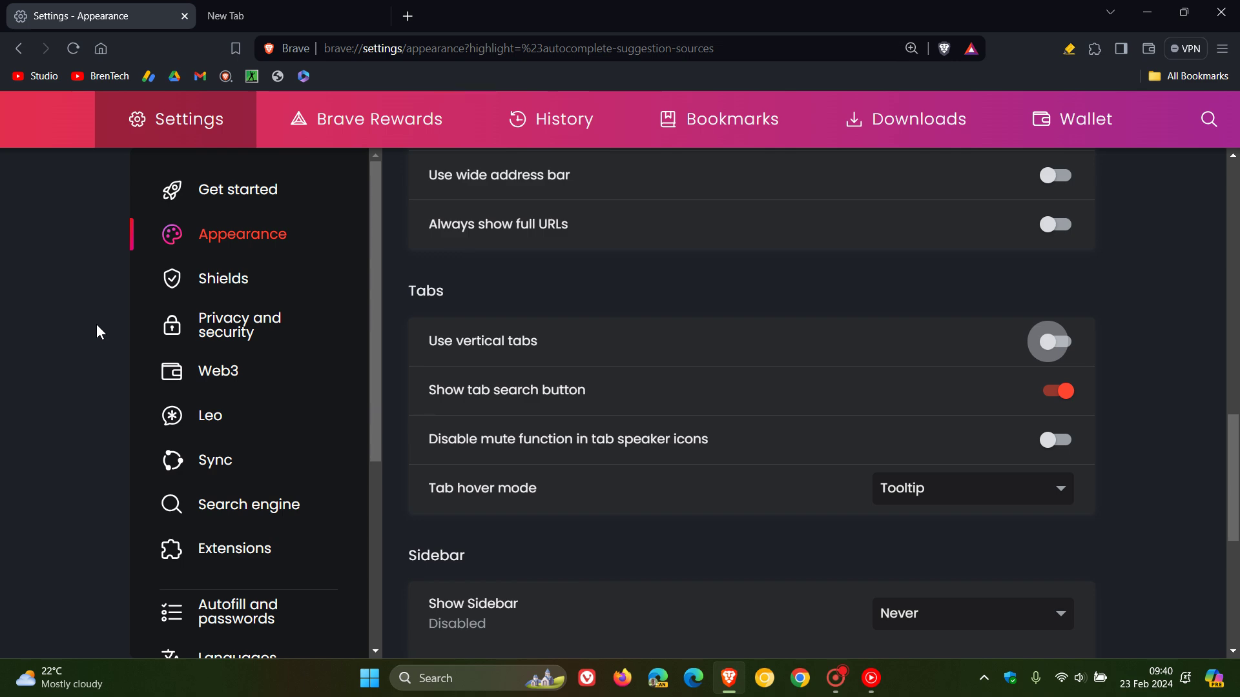
Show and hide the Leo sidebar twice on the New Tab page.
left_click(308, 10)
left_click(1124, 51)
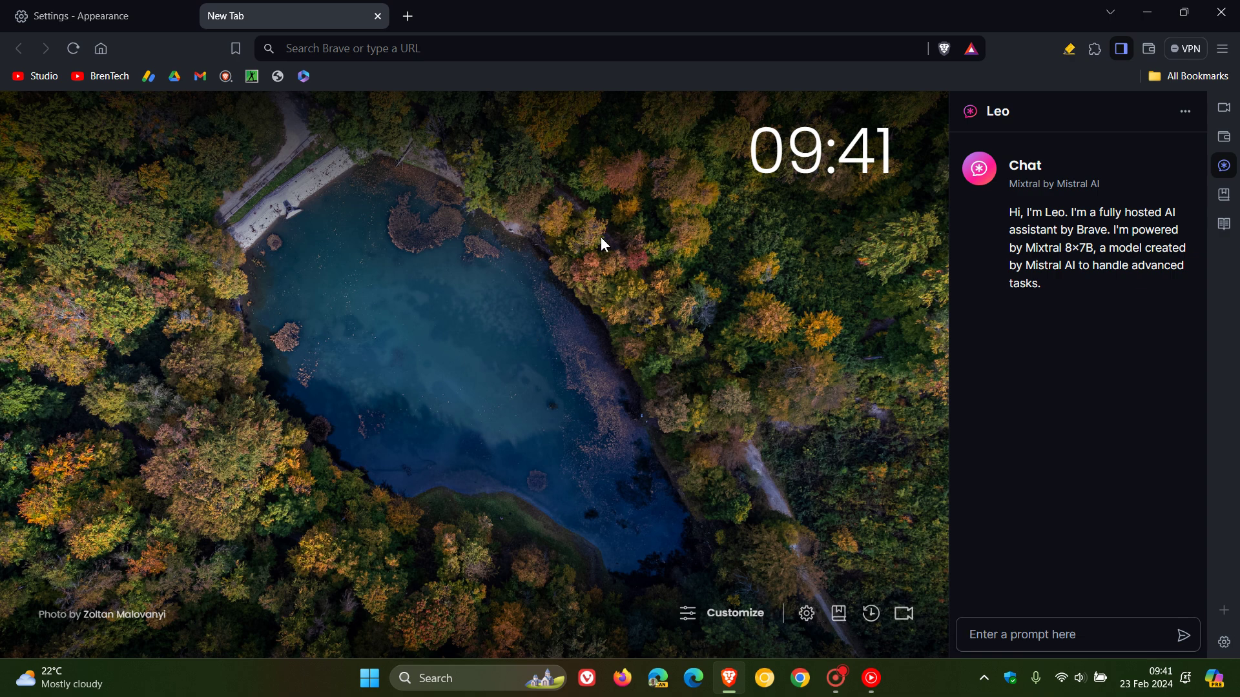
left_click(1123, 50)
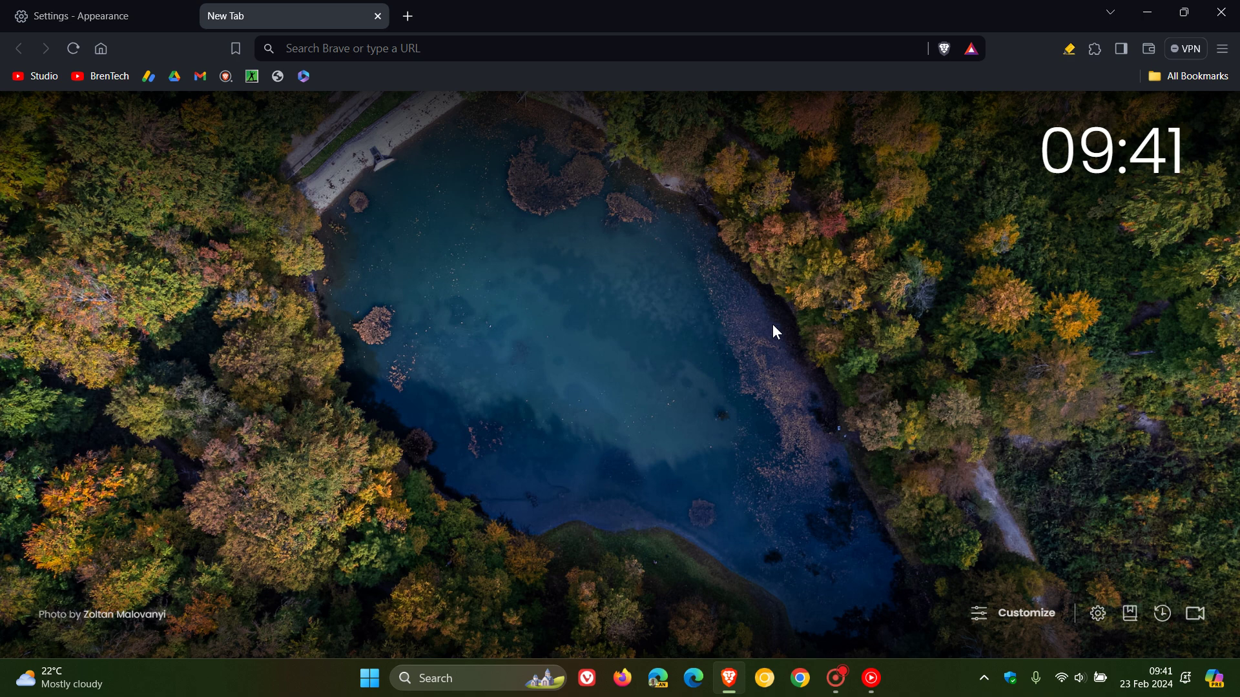
left_click(1120, 50)
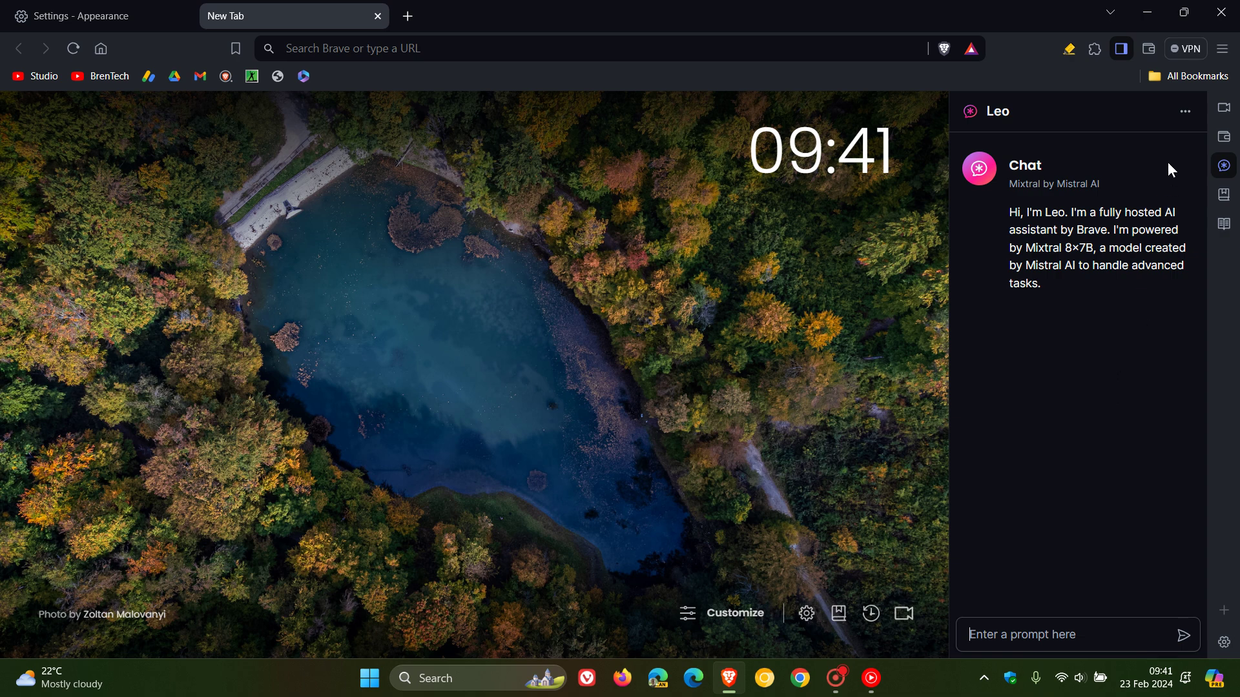
left_click(1122, 49)
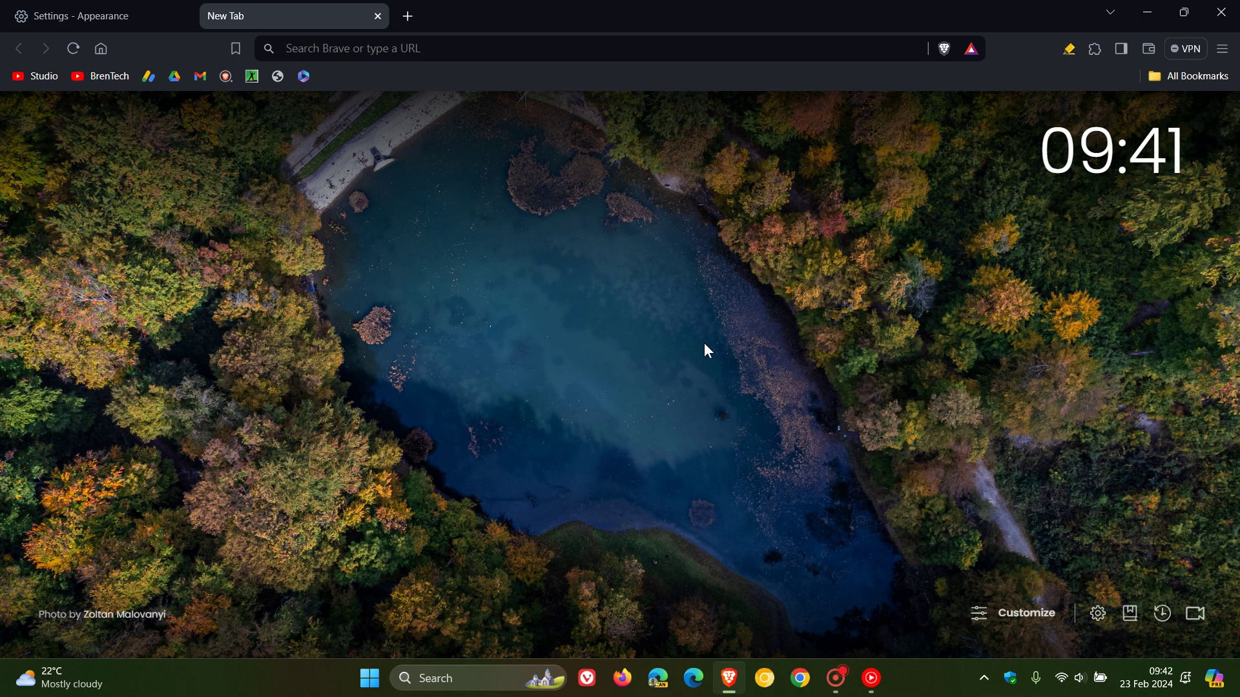
Open the System settings to view the Memory Saver and Energy Saver options.
left_click(126, 18)
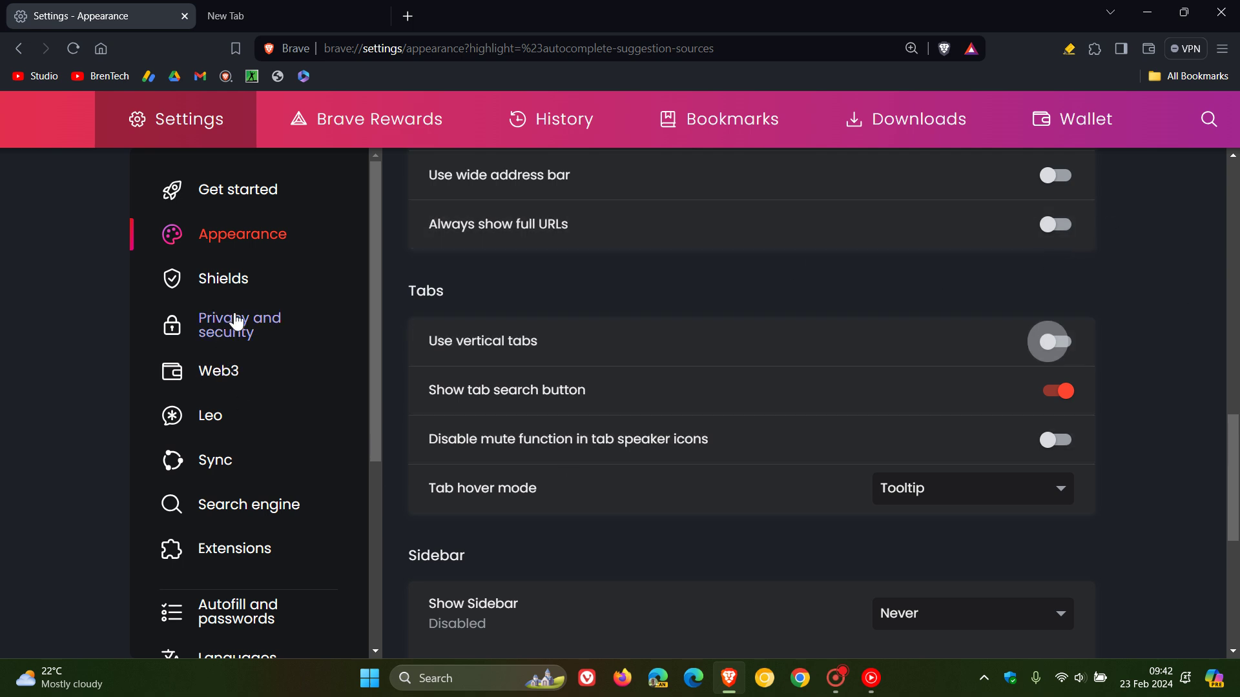
scroll(239, 319, "down", 3)
left_click(255, 555)
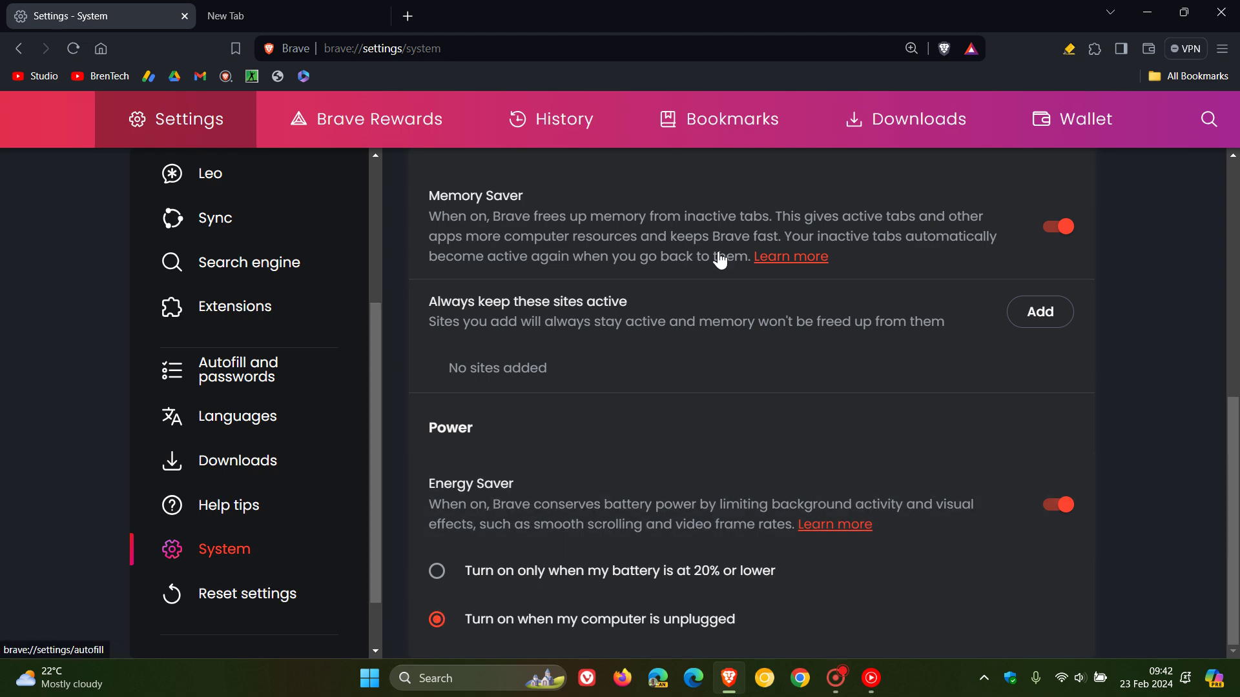
Check for updates and view the version on the About Brave page.
left_click(1222, 49)
mouse_move(1066, 417)
left_click(885, 414)
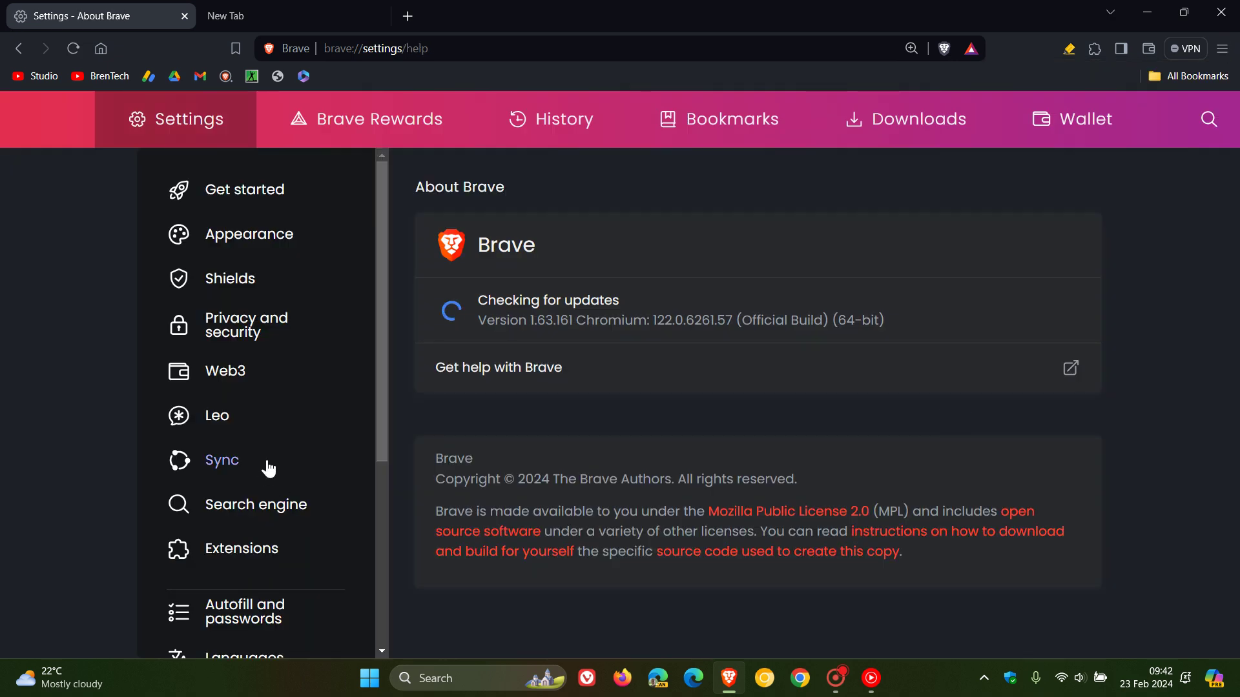
scroll(266, 476, "down", 5)
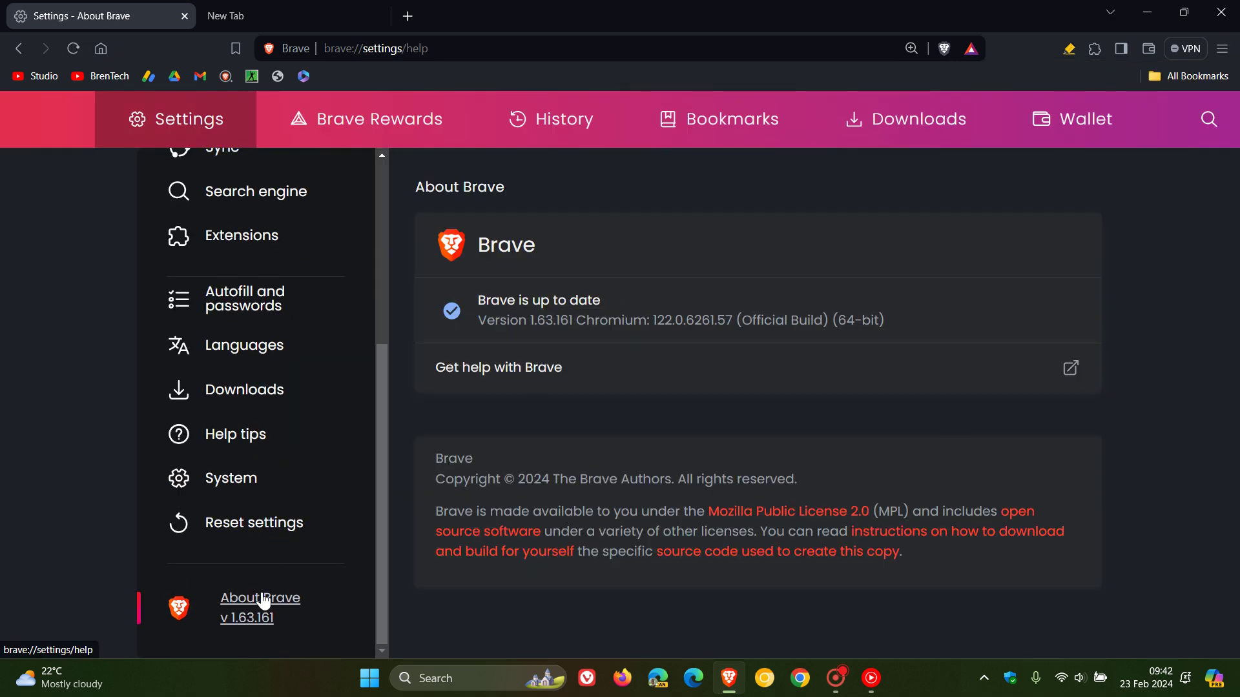